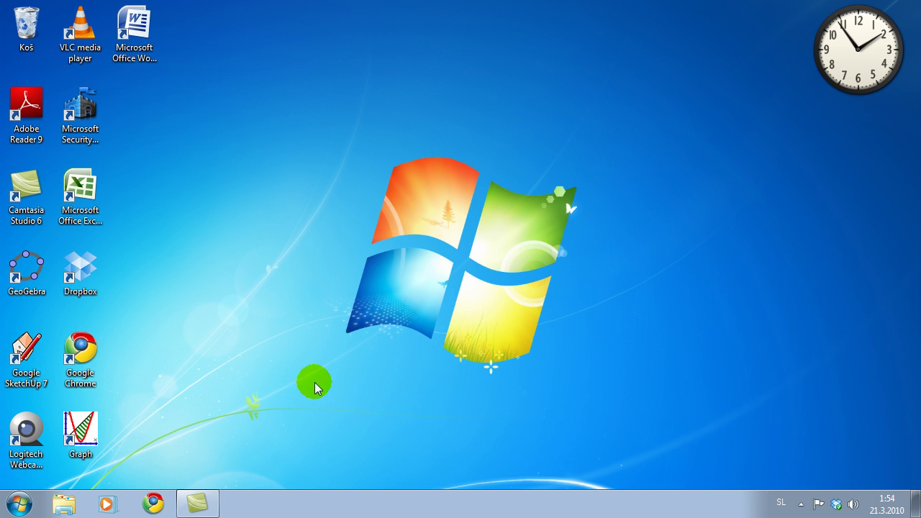
Launch Google Chrome from the Windows 7 taskbar.
{"action": "left_click", "coordinate": [154, 503]}
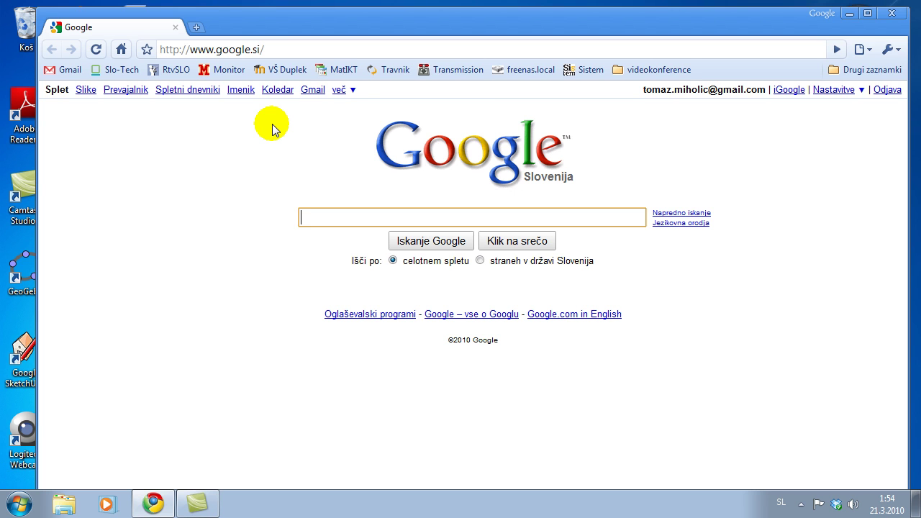
{"action": "left_click", "coordinate": [259, 47]}
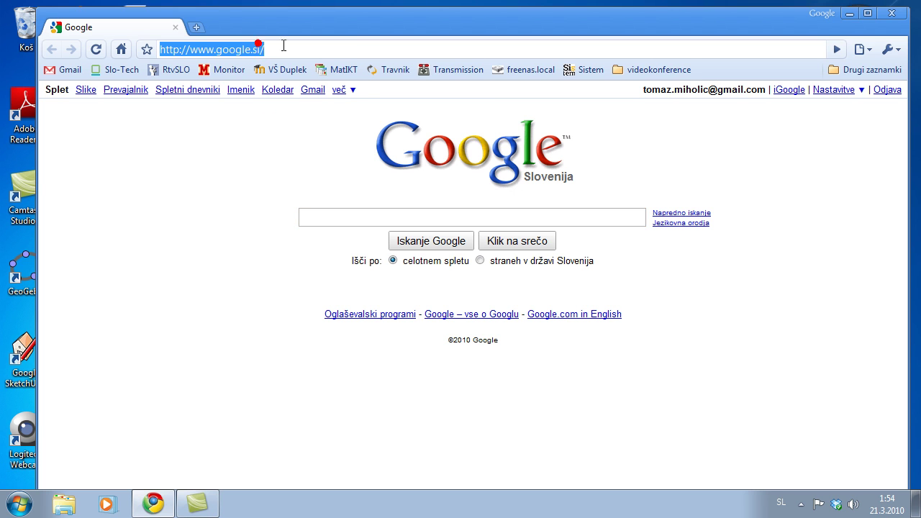
{"action": "type", "text": "https://vox.arnes.si/test_arnes_si-seminar_vox/"}
{"action": "left_click", "coordinate": [389, 50]}
{"action": "key", "text": "Return"}
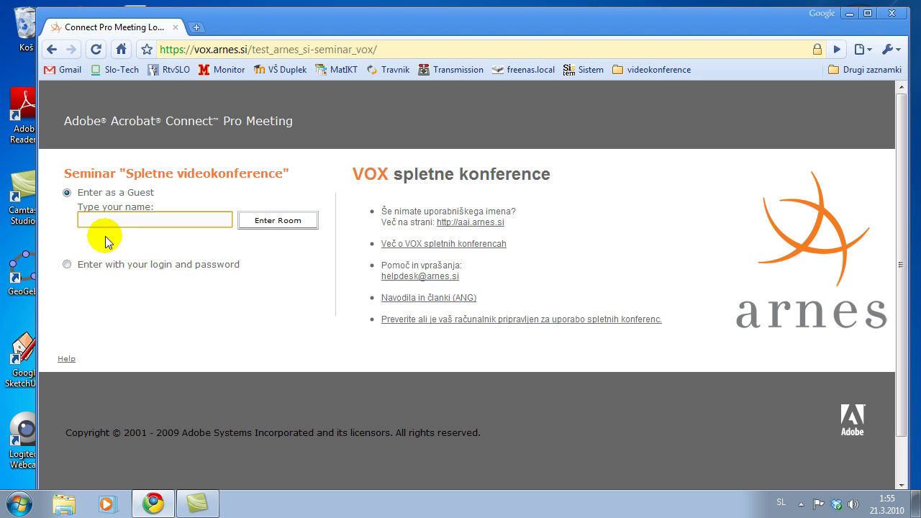
Enter the room as a guest under the guest's name and accept the recording notice.
{"action": "left_click", "coordinate": [89, 219]}
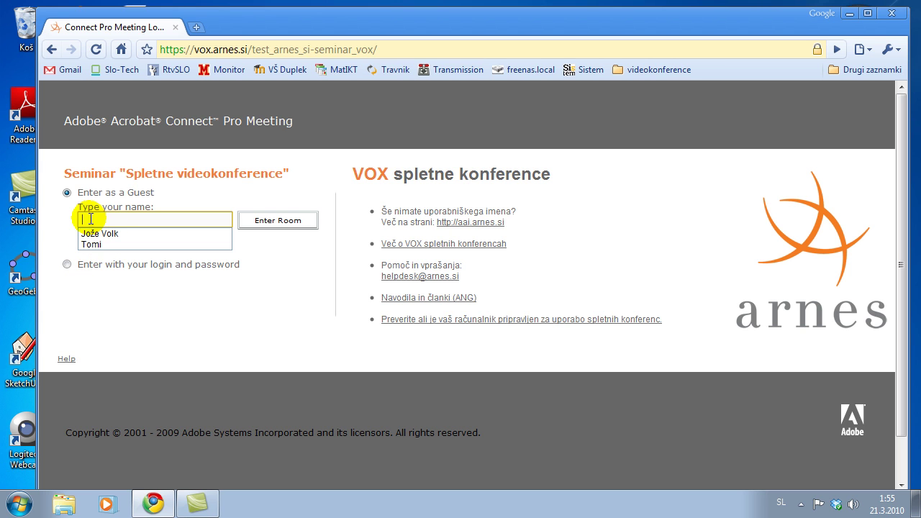
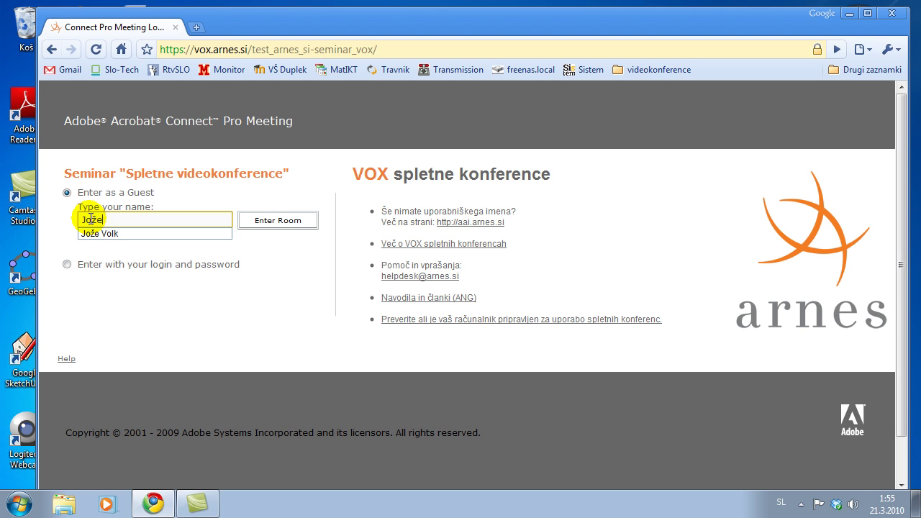
{"action": "left_click", "coordinate": [274, 223]}
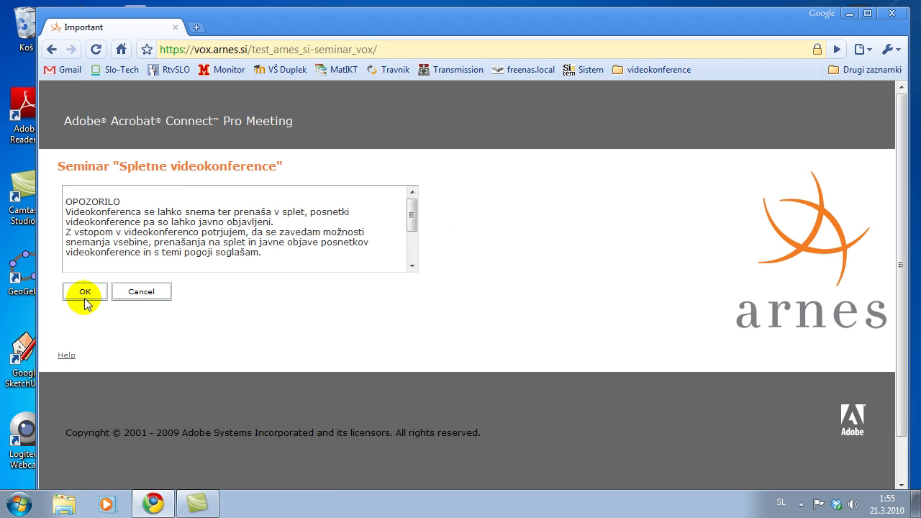
{"action": "left_click", "coordinate": [85, 292]}
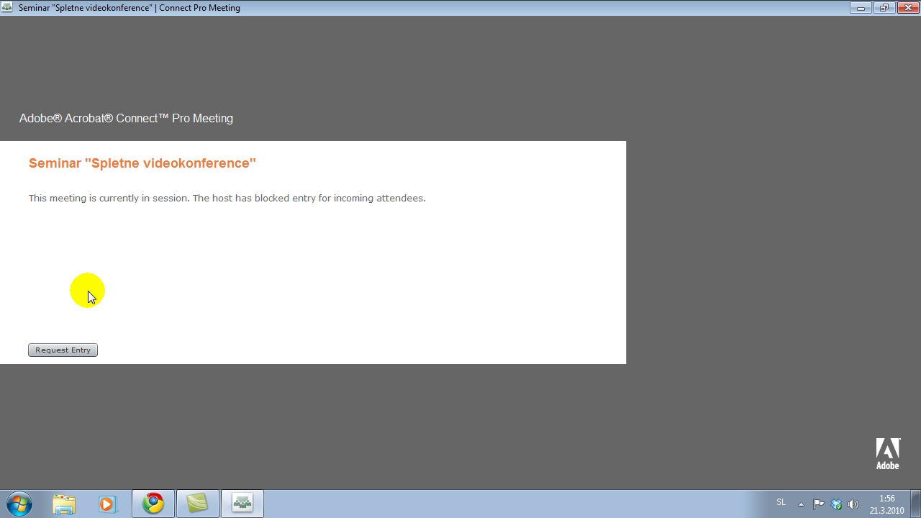
Request entry to the Spletne videokonference room and wait for the host's approval.
{"action": "left_click", "coordinate": [70, 351]}
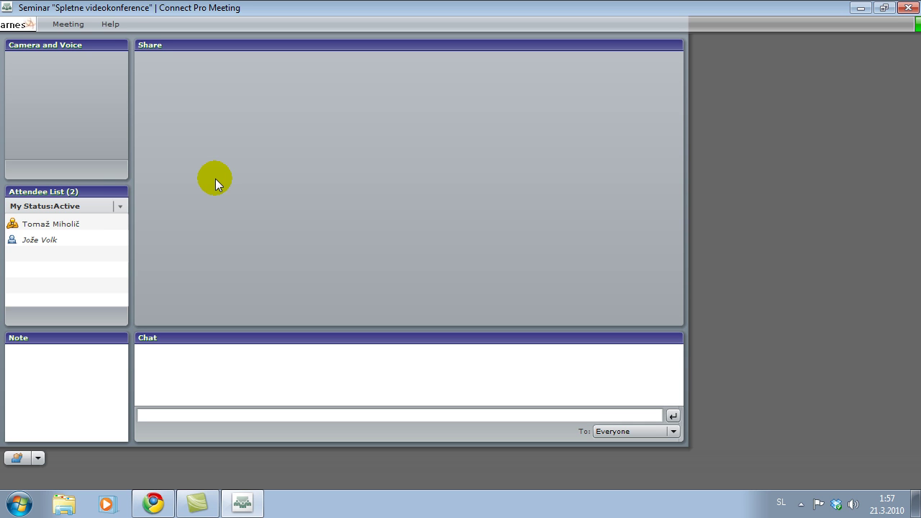
Allow and remember camera and microphone access for vox.arnes.si in Flash Player's privacy settings.
{"action": "right_click", "coordinate": [377, 123]}
{"action": "left_click", "coordinate": [405, 136]}
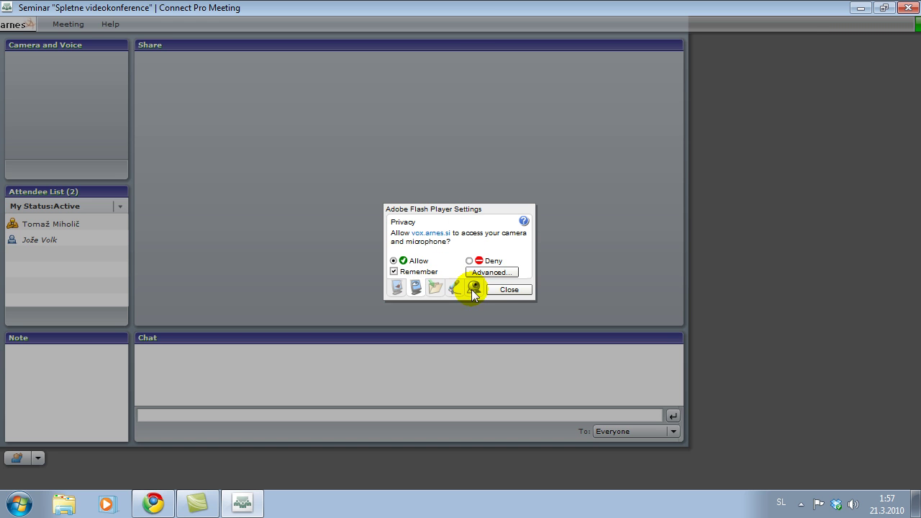
{"action": "left_click", "coordinate": [501, 291]}
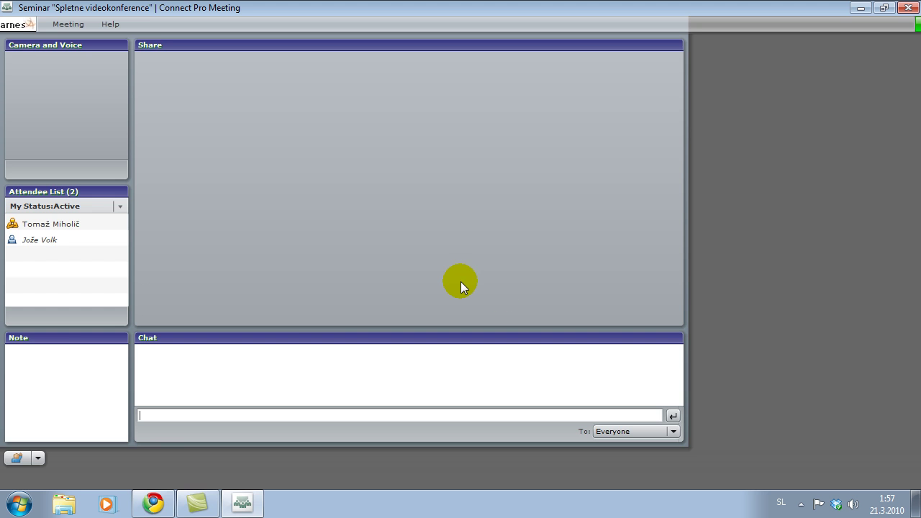
{"action": "left_click", "coordinate": [68, 25]}
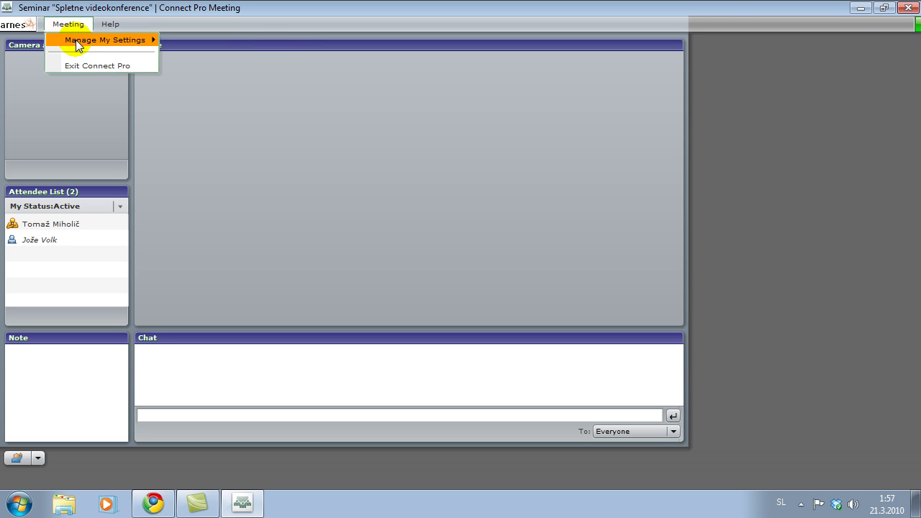
Start the Audio Setup Wizard and play, then stop, the speaker test sound.
{"action": "mouse_move", "coordinate": [75, 40]}
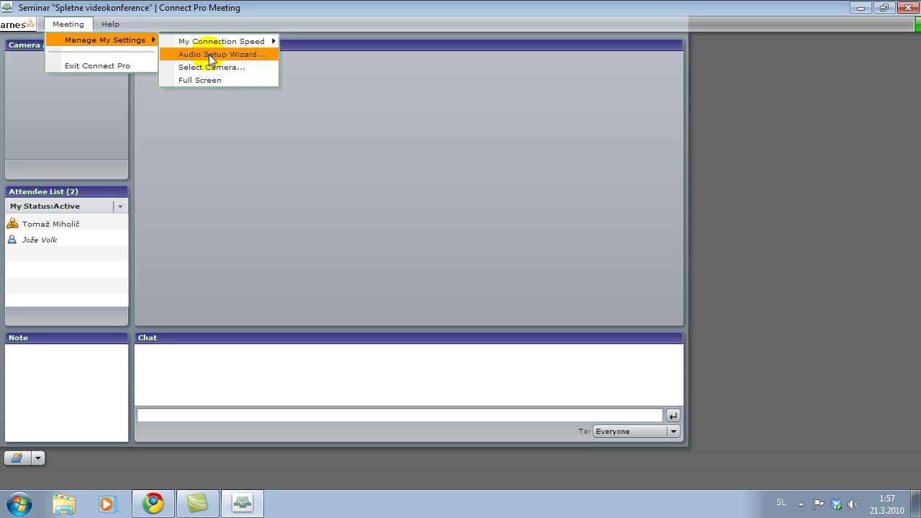
{"action": "left_click", "coordinate": [208, 54]}
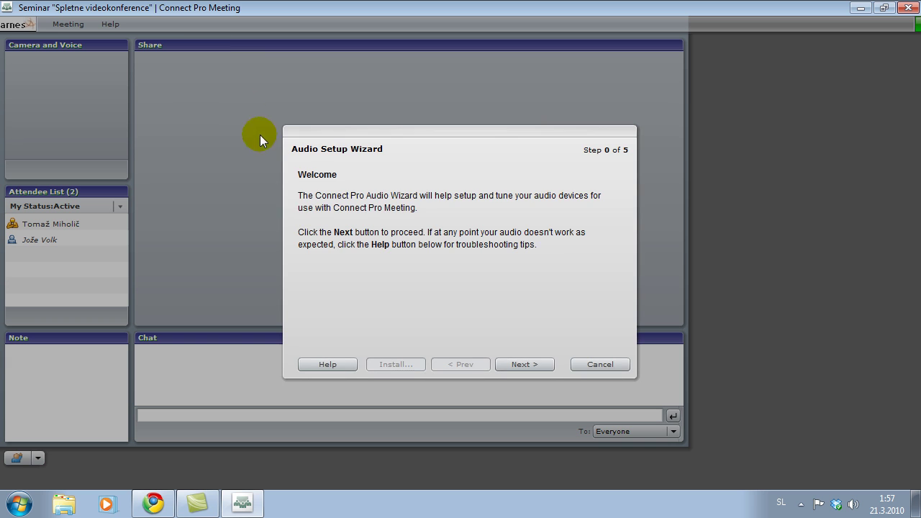
{"action": "left_click", "coordinate": [523, 365]}
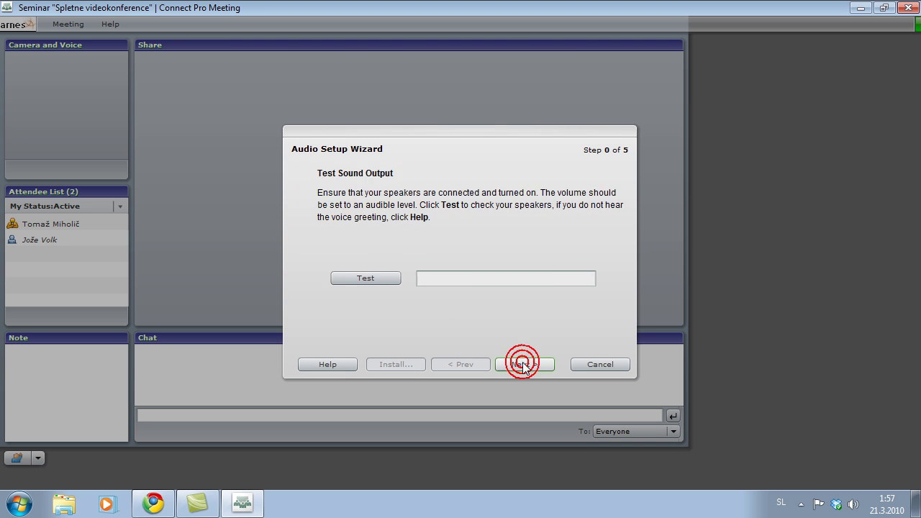
{"action": "left_click", "coordinate": [357, 278]}
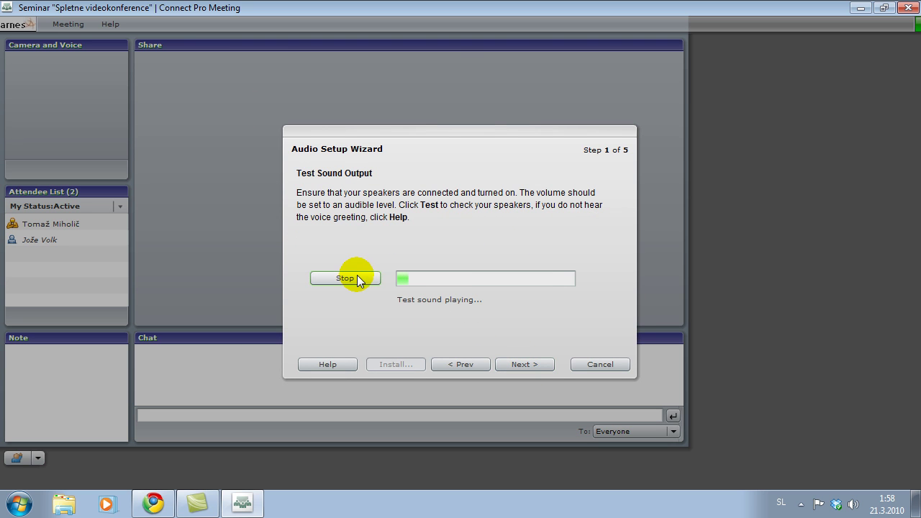
{"action": "left_click", "coordinate": [358, 277]}
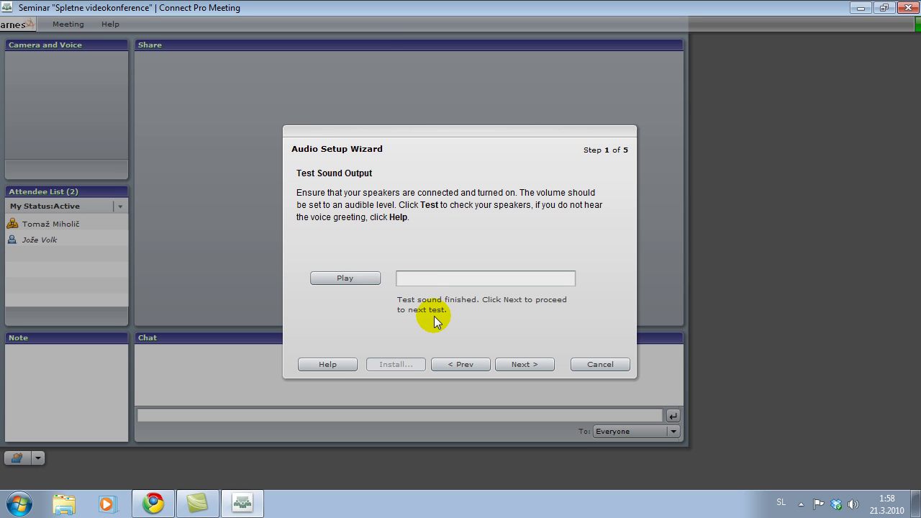
Select the High Definition Audio microphone, then record and play back a test recording.
{"action": "left_click", "coordinate": [515, 365]}
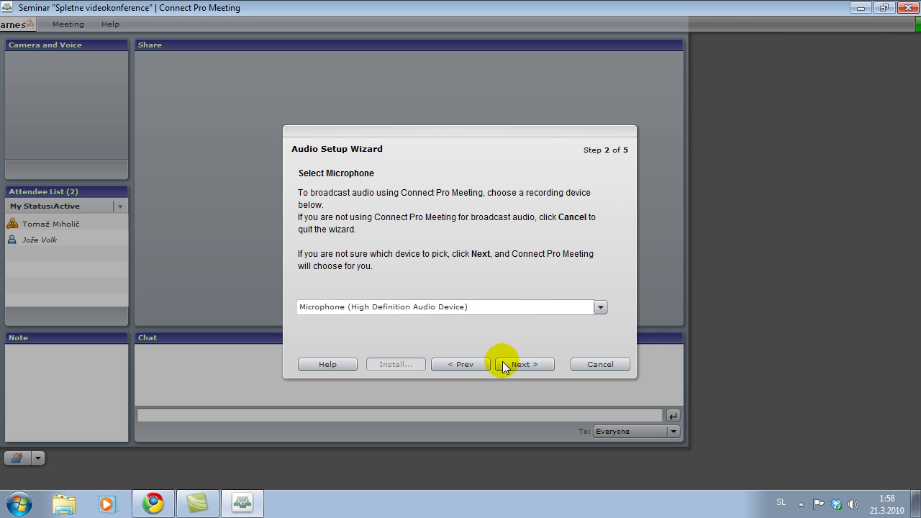
{"action": "left_click", "coordinate": [415, 311]}
{"action": "left_click", "coordinate": [416, 322]}
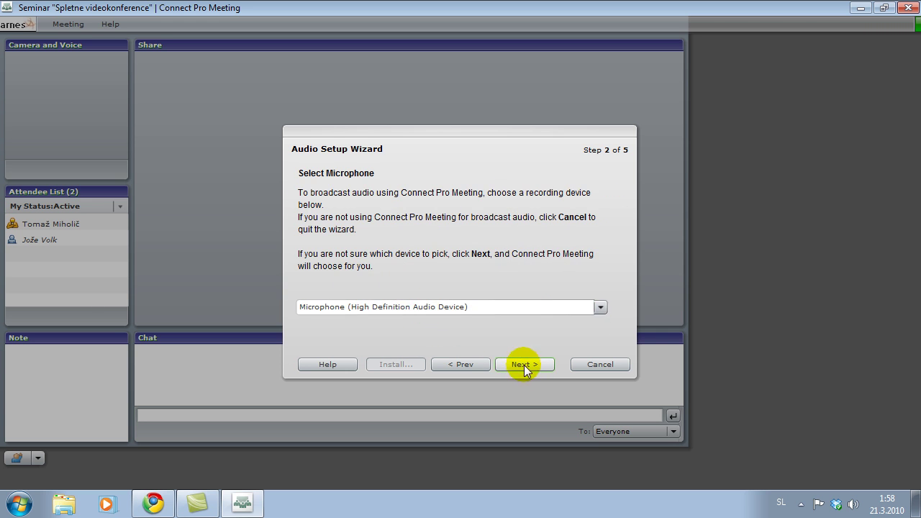
{"action": "left_click", "coordinate": [523, 366]}
{"action": "left_click", "coordinate": [327, 280]}
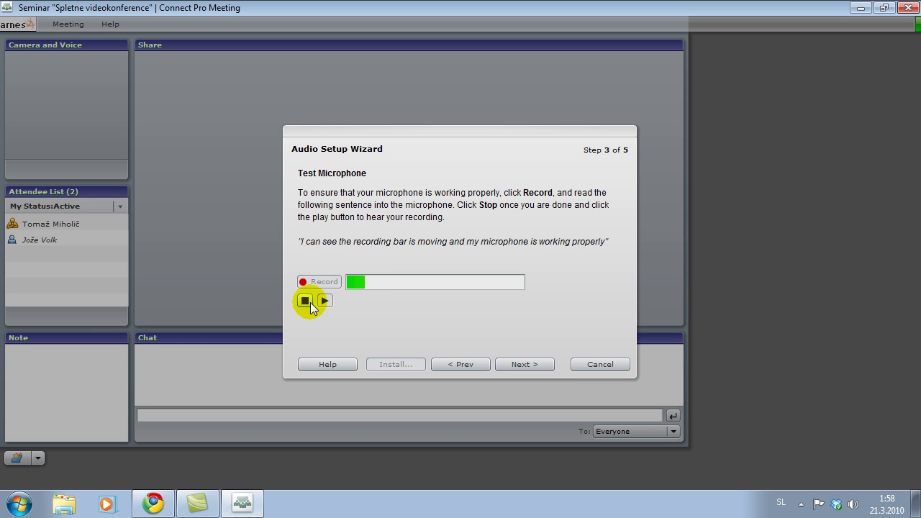
{"action": "left_click", "coordinate": [311, 304]}
{"action": "left_click", "coordinate": [323, 302]}
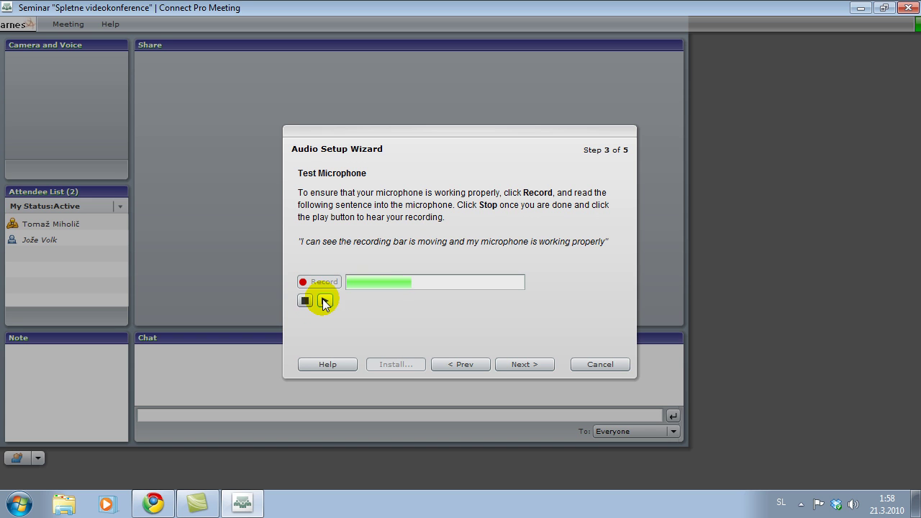
Tune the silence level and finish the Audio Setup Wizard.
{"action": "left_click", "coordinate": [511, 364]}
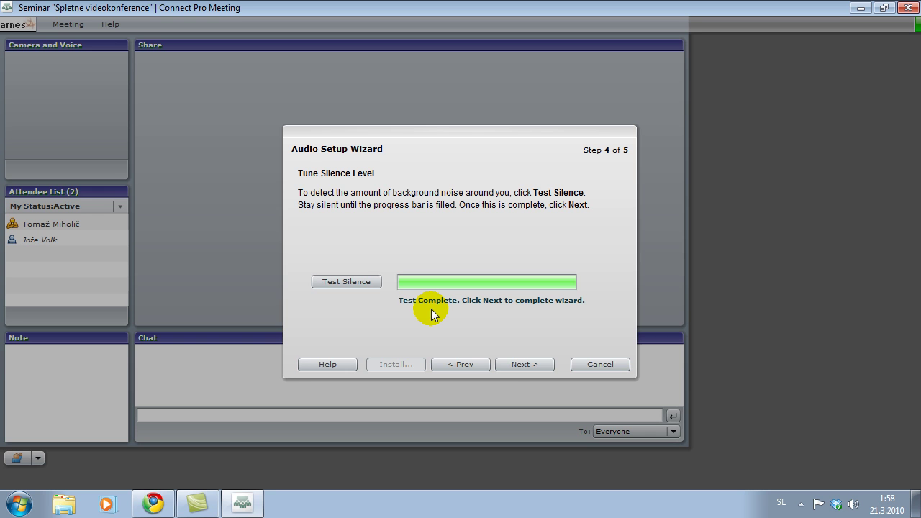
{"action": "left_click", "coordinate": [516, 364]}
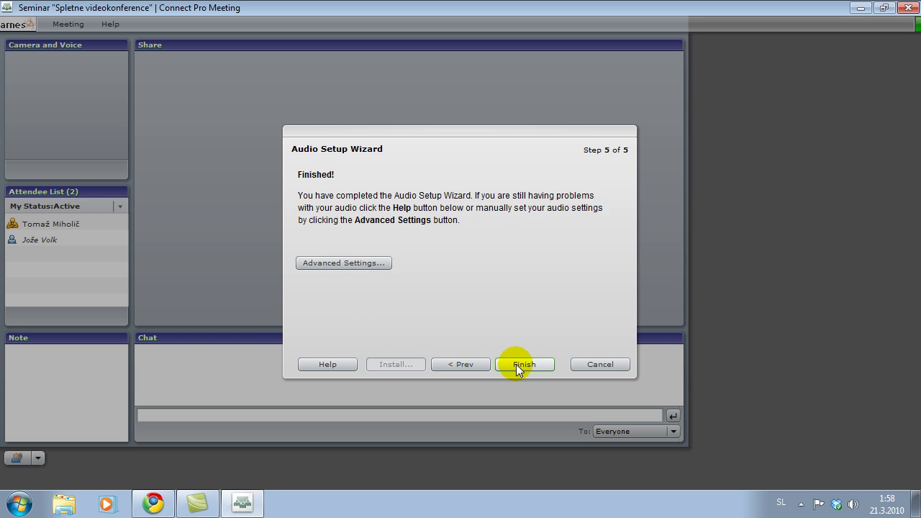
{"action": "left_click", "coordinate": [516, 364]}
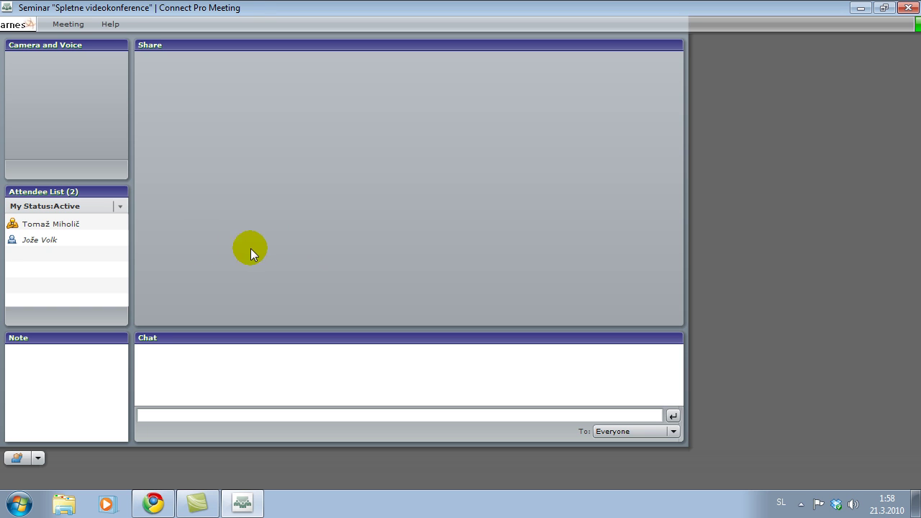
Post the greeting 'Lep pozdrav' to Everyone in the meeting chat.
{"action": "left_click", "coordinate": [92, 236]}
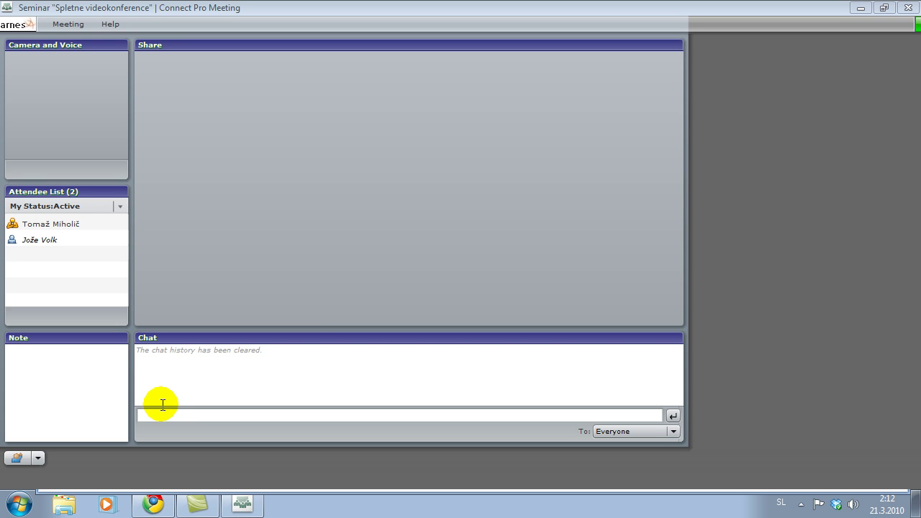
{"action": "left_click", "coordinate": [161, 412]}
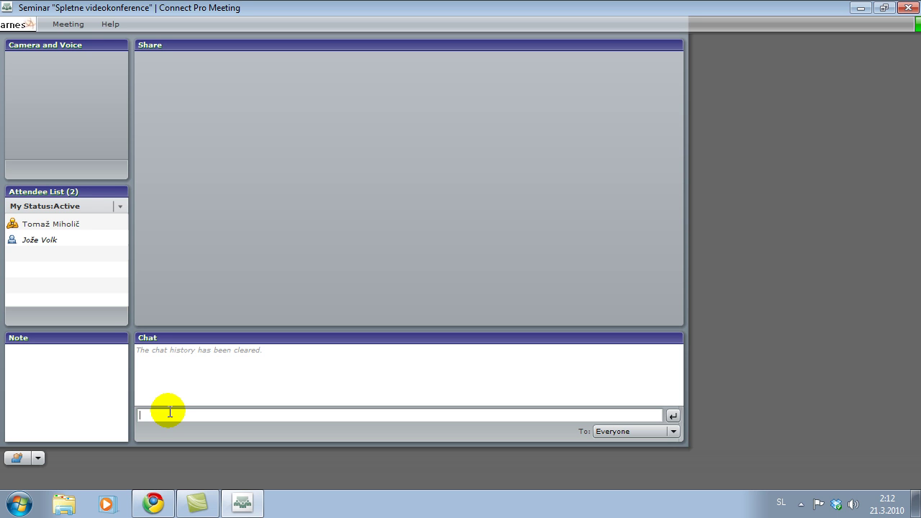
{"action": "type", "text": "Lep pozdrav"}
{"action": "key", "text": "Return"}
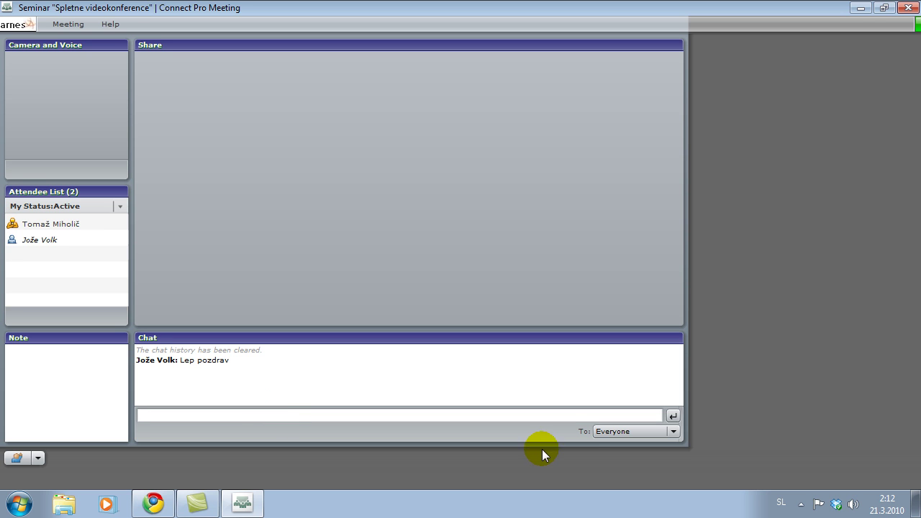
Keep the chat recipient set to Everyone and raise a hand to ask to speak.
{"action": "left_click", "coordinate": [673, 431]}
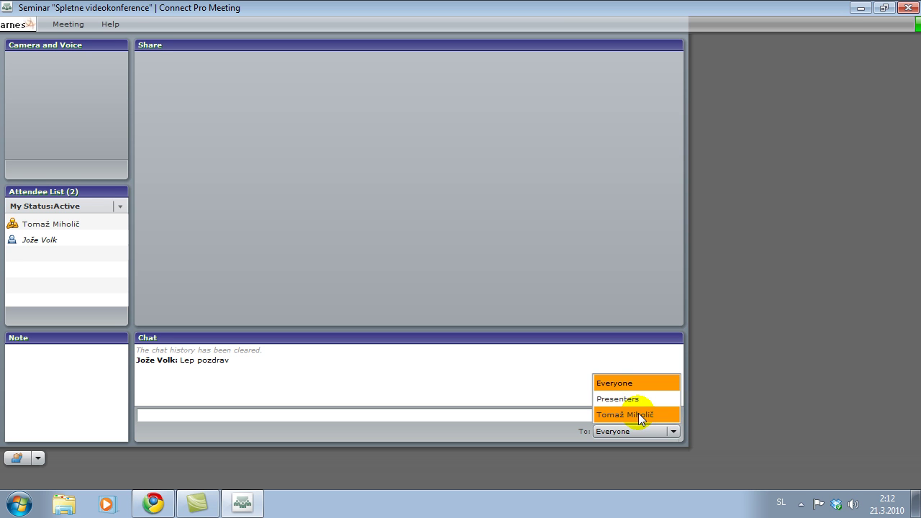
{"action": "left_click", "coordinate": [519, 418]}
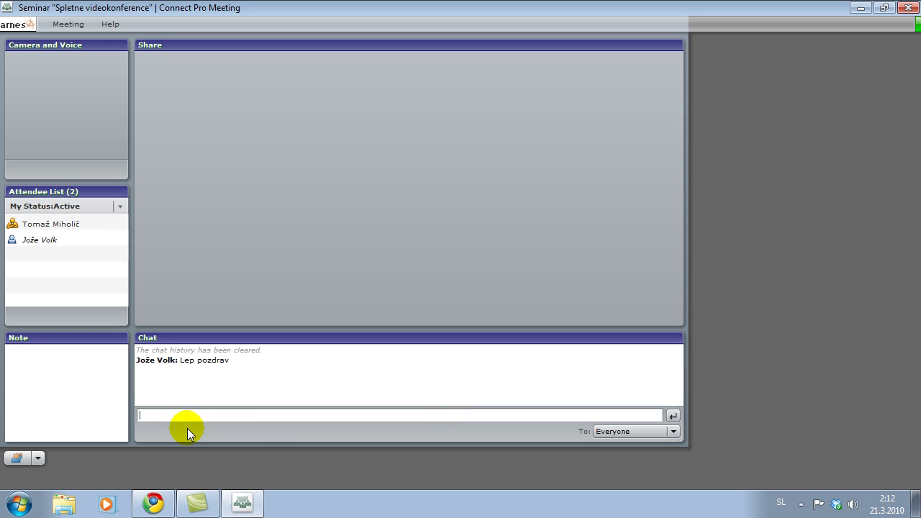
{"action": "left_click", "coordinate": [18, 458]}
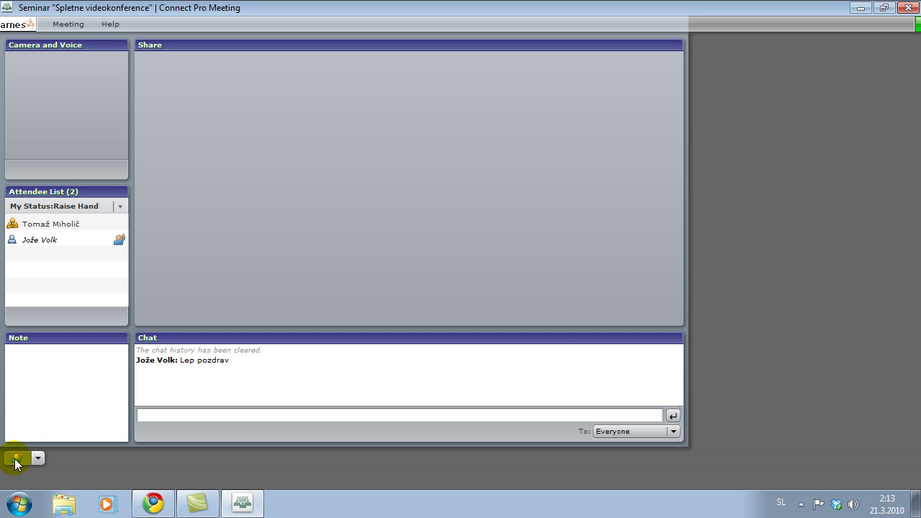
Lower the hand, then view the status options list and close it without choosing.
{"action": "left_click", "coordinate": [15, 461]}
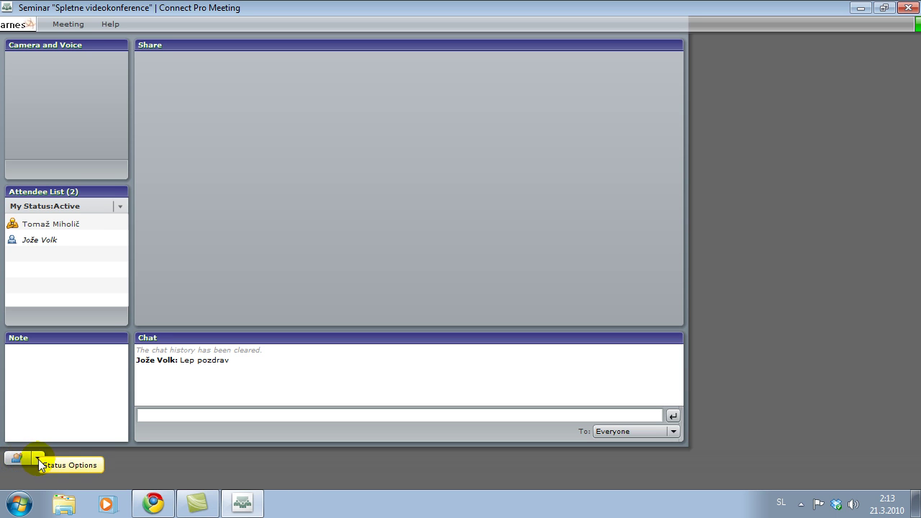
{"action": "left_click", "coordinate": [38, 459]}
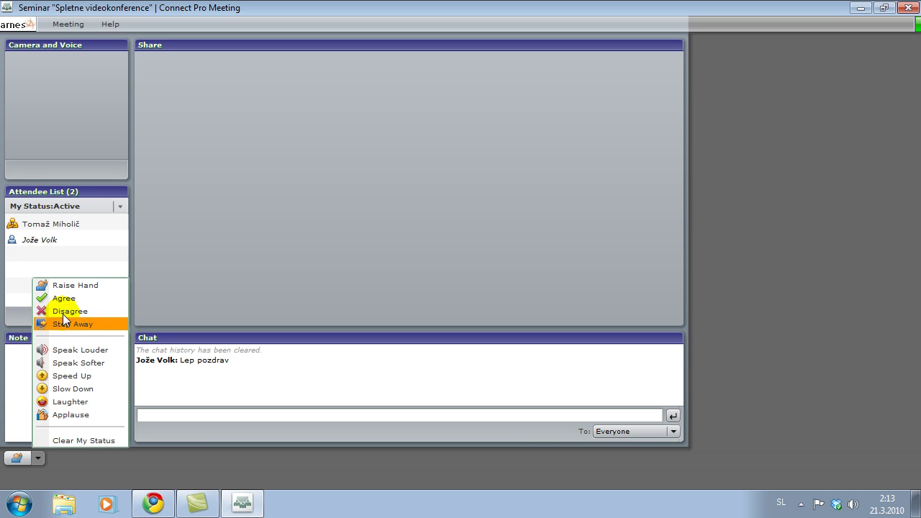
{"action": "left_click", "coordinate": [35, 459]}
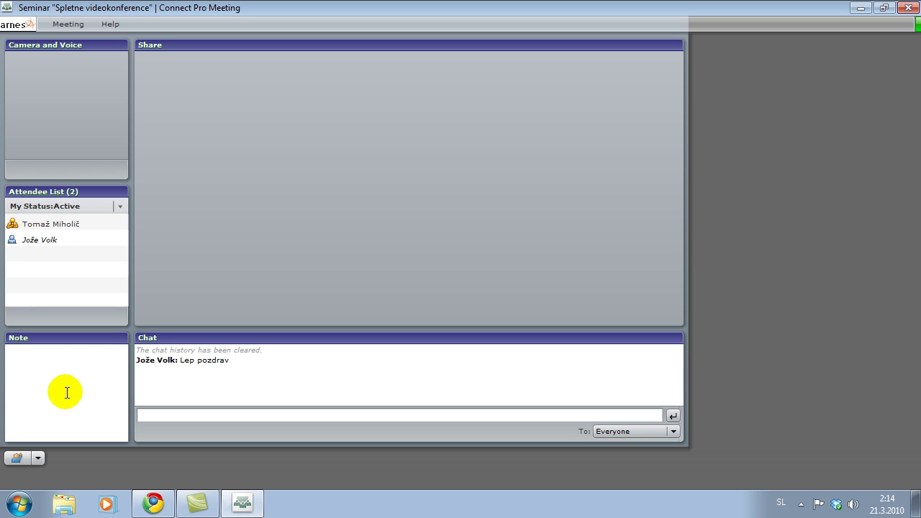
Raise a hand again and, once granted speaking rights, select your entry in the Attendee List.
{"action": "left_click", "coordinate": [16, 460]}
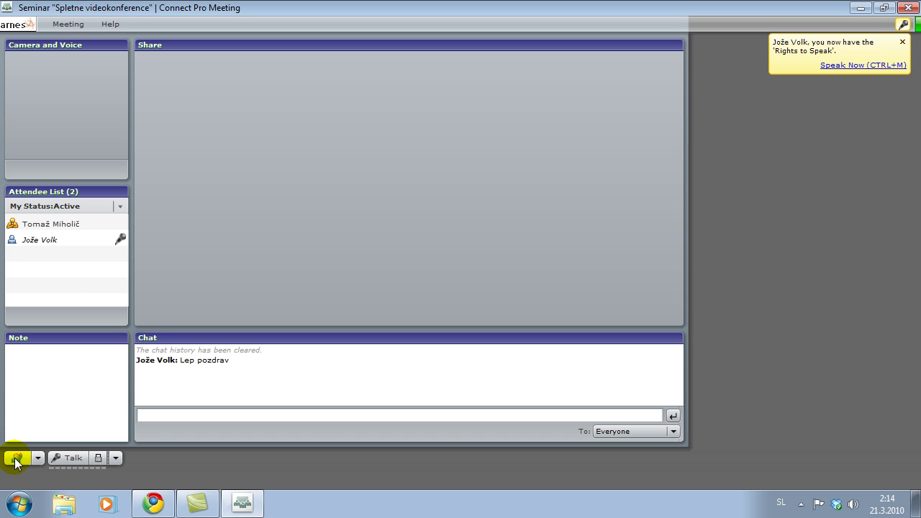
{"action": "left_click", "coordinate": [122, 238]}
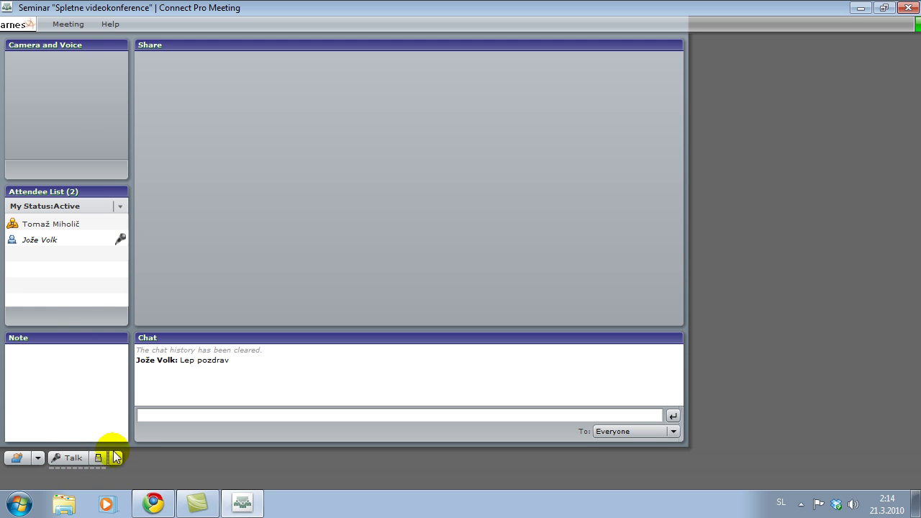
Try push-to-talk and the hands-free lock, then leave the voice broadcasting hands-free.
{"action": "left_click", "coordinate": [61, 458]}
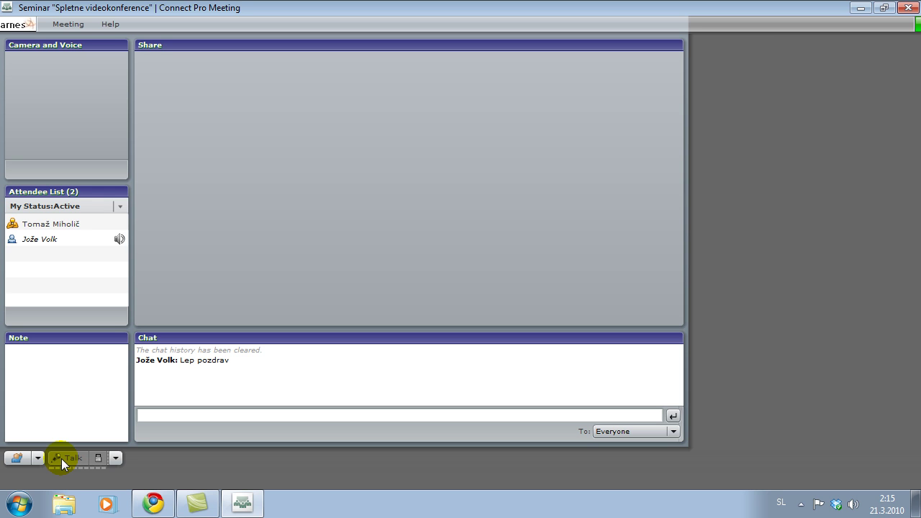
{"action": "left_click", "coordinate": [61, 459]}
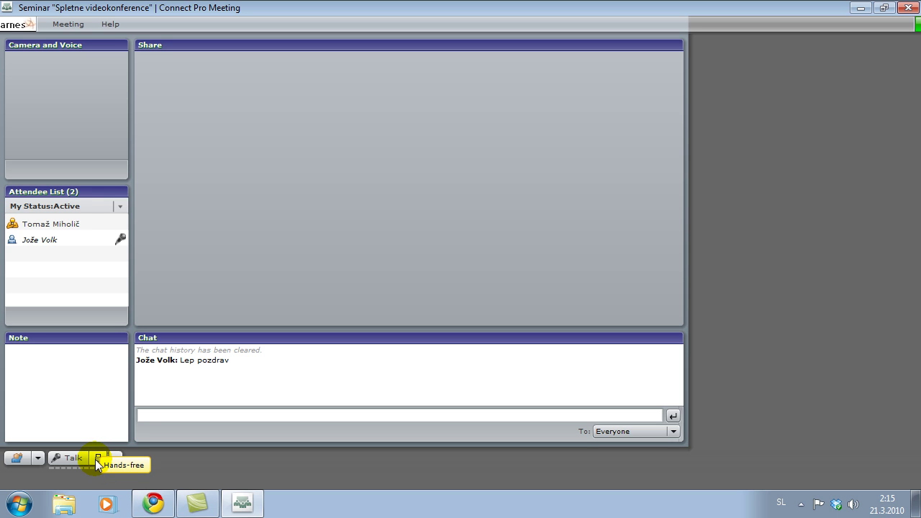
{"action": "left_click", "coordinate": [98, 458]}
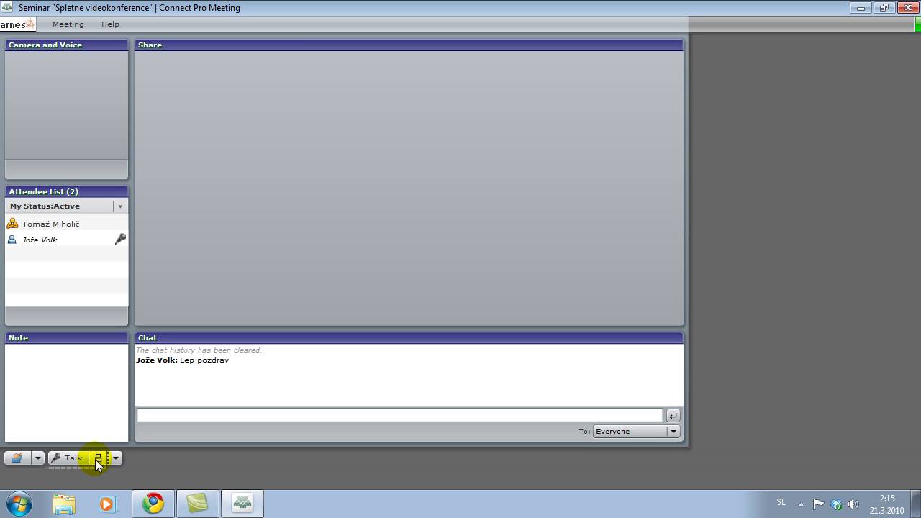
{"action": "left_click", "coordinate": [97, 459]}
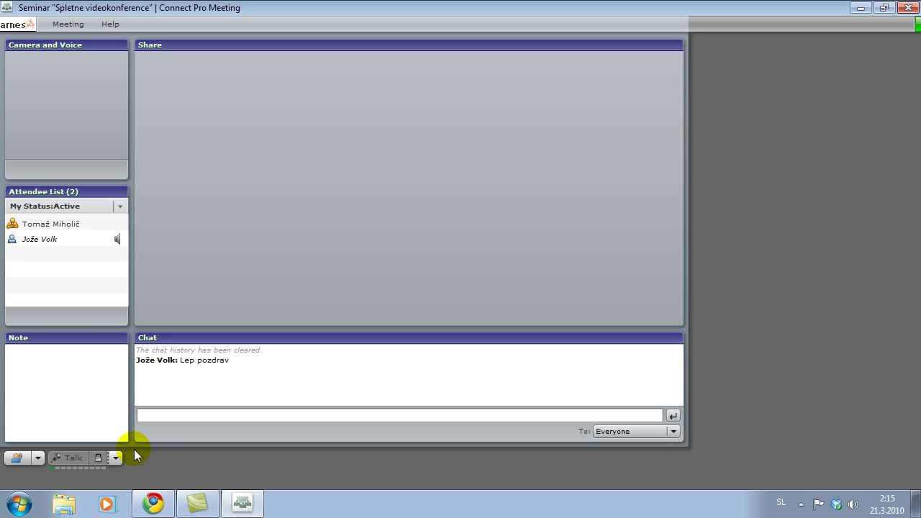
{"action": "left_click", "coordinate": [72, 461]}
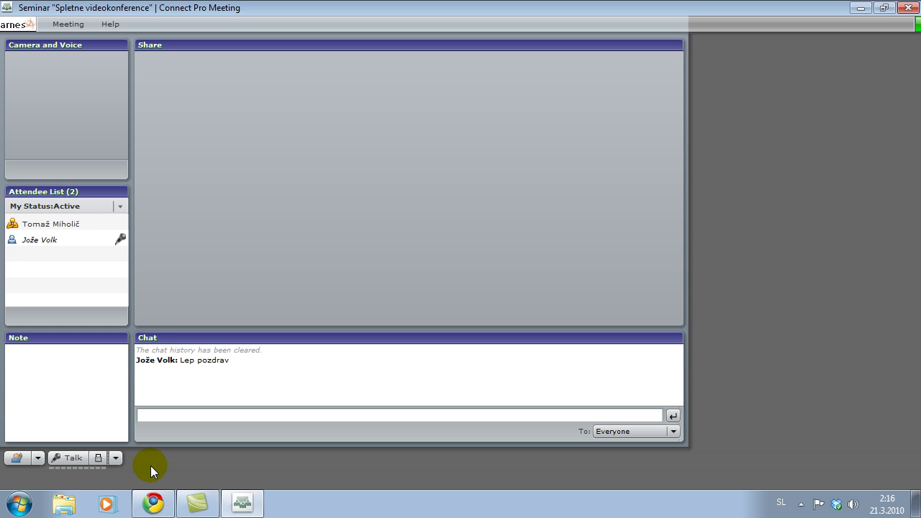
{"action": "left_click", "coordinate": [96, 457]}
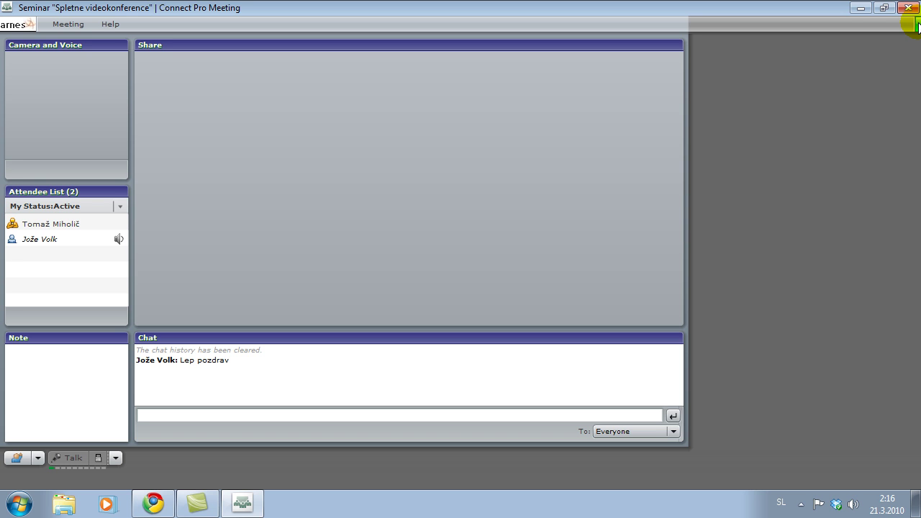
Check the connection's latency, upload and download figures, then stop broadcasting voice to the meeting.
{"action": "mouse_move", "coordinate": [918, 28]}
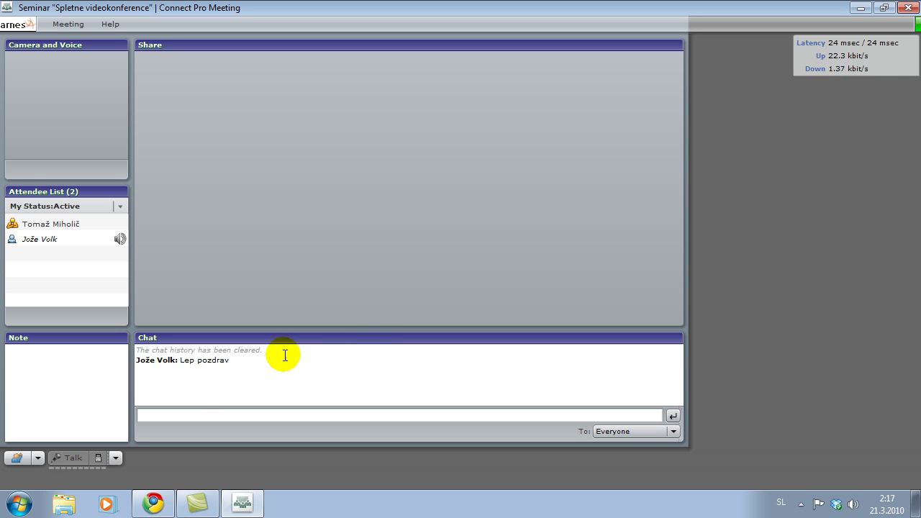
{"action": "left_click", "coordinate": [67, 459]}
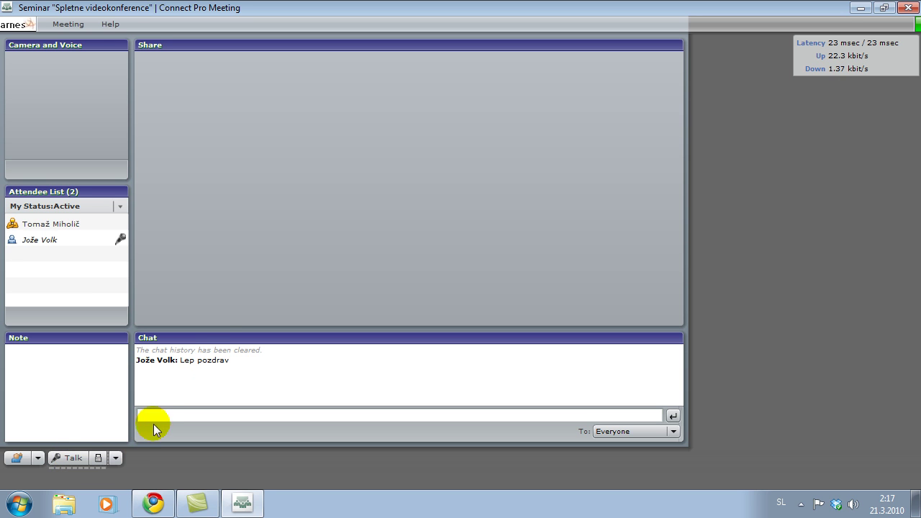